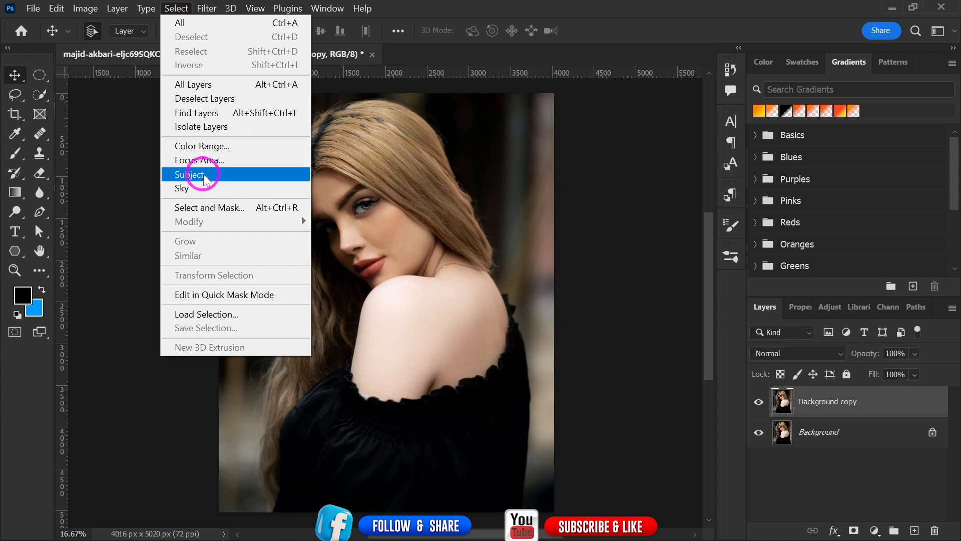
Step: Select the woman as the subject and turn the selection into a layer mask on the Background copy layer
left_click(201, 180)
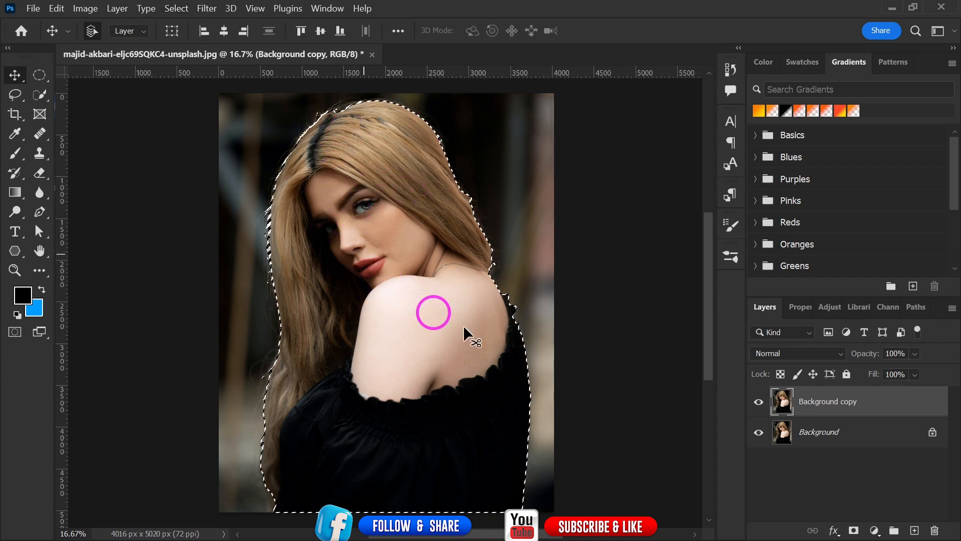
left_click(854, 531)
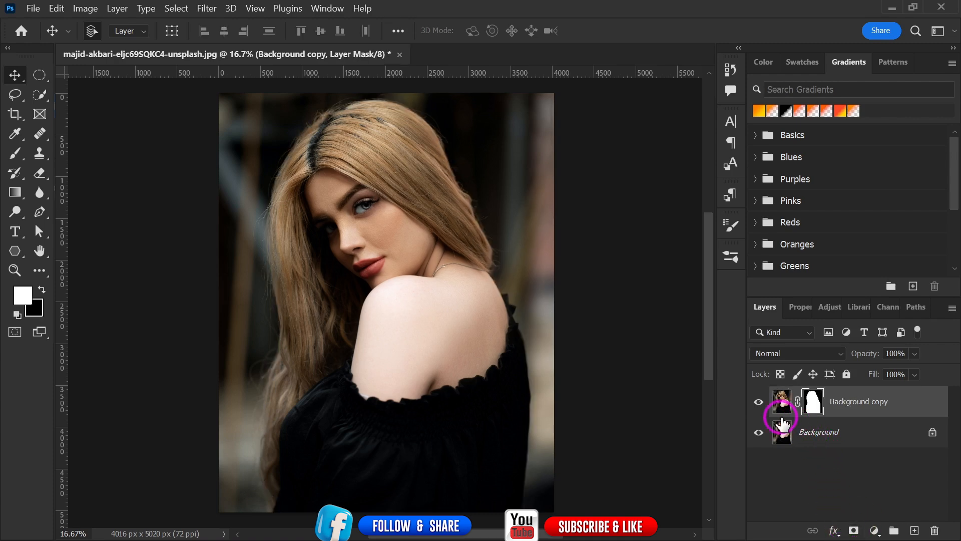
left_click_drag(461, 343, 570, 307)
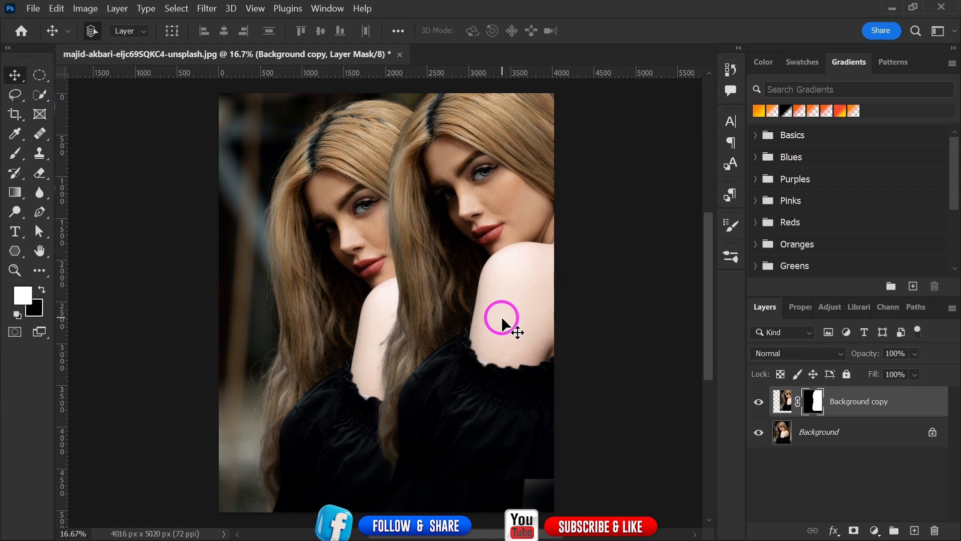
key("ctrl+z")
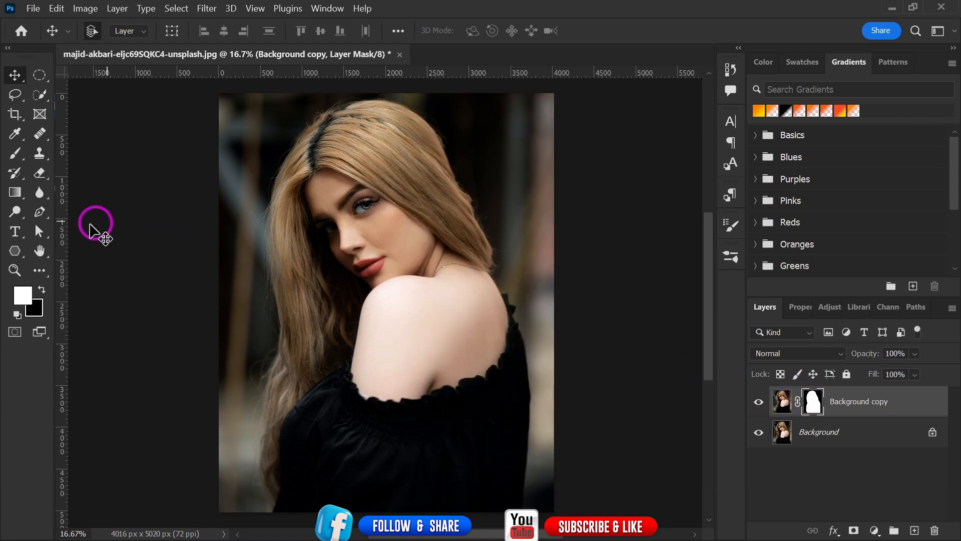
Step: Add the horizontal text STYLE in capitals over the woman's face and put it into Free Transform
left_click(15, 232)
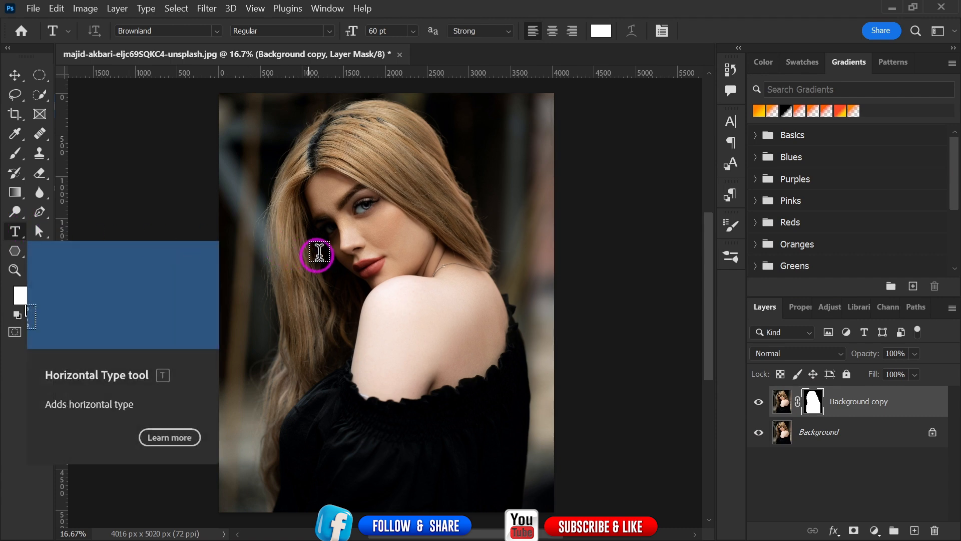
left_click(336, 237)
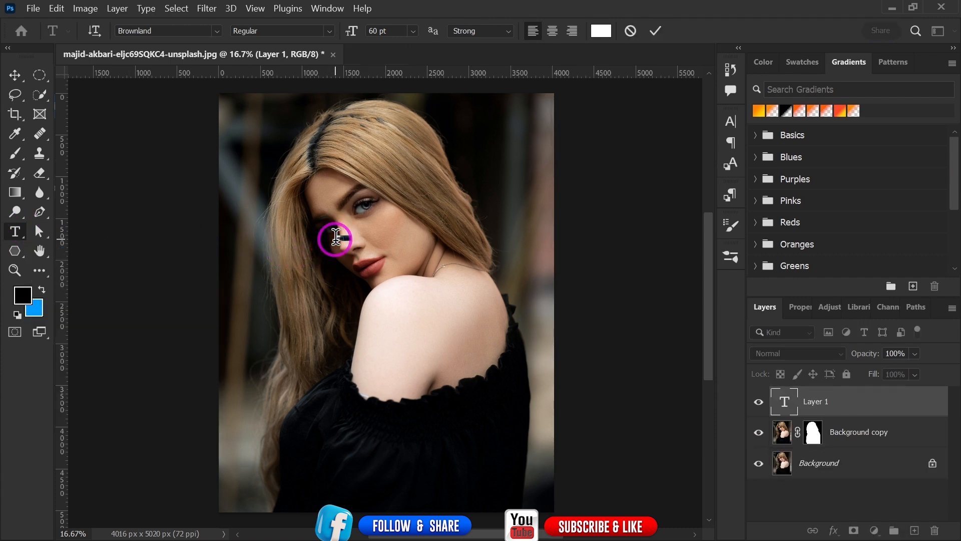
key("Caps_Lock")
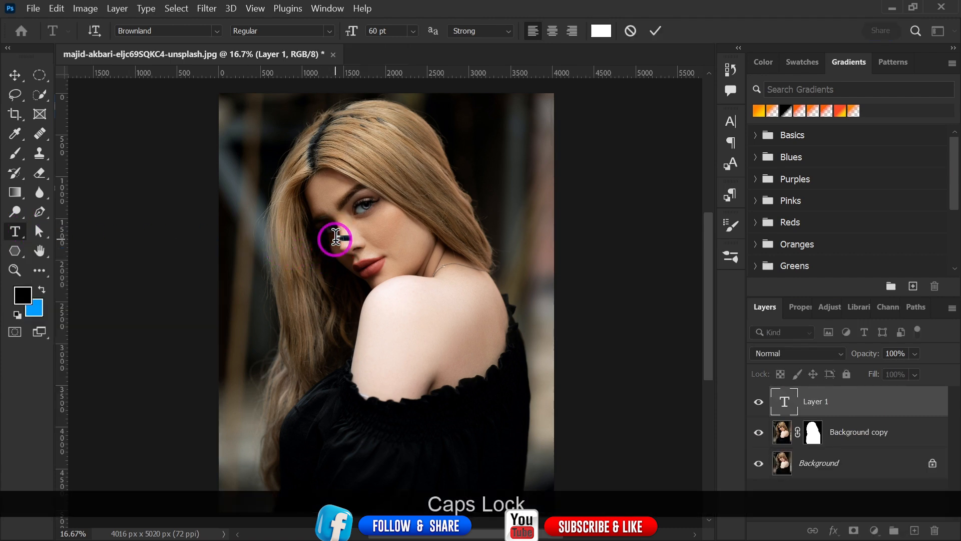
type("S")
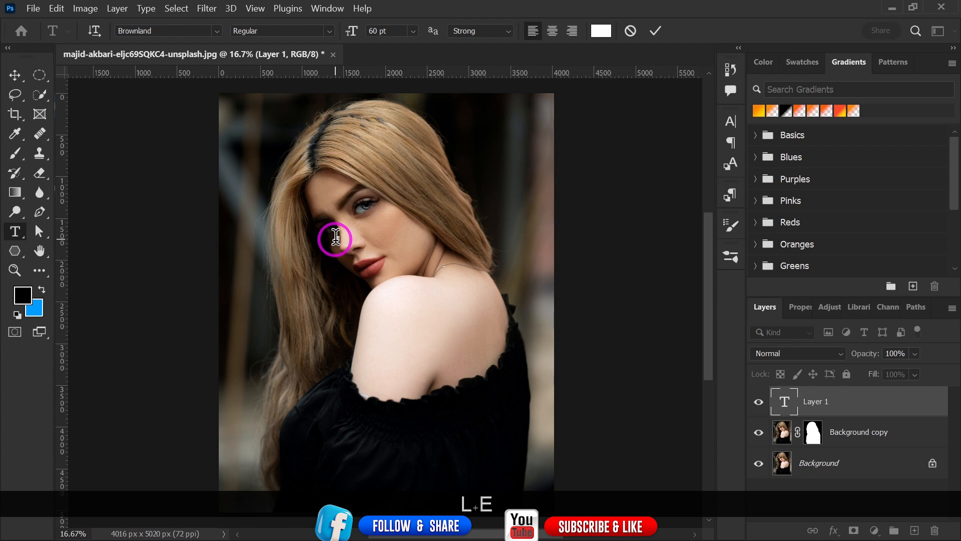
left_click(655, 30)
key("ctrl+t")
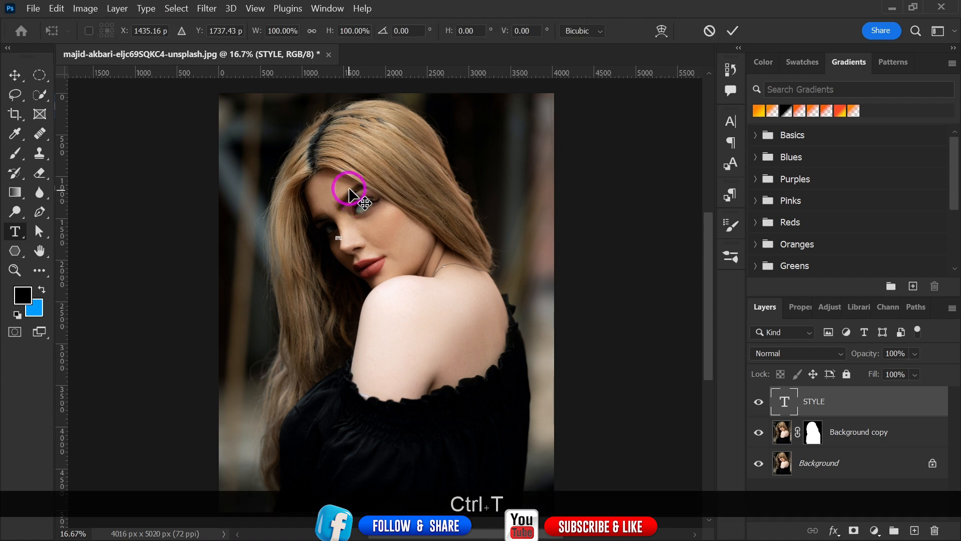
left_click_drag(343, 237, 603, 346)
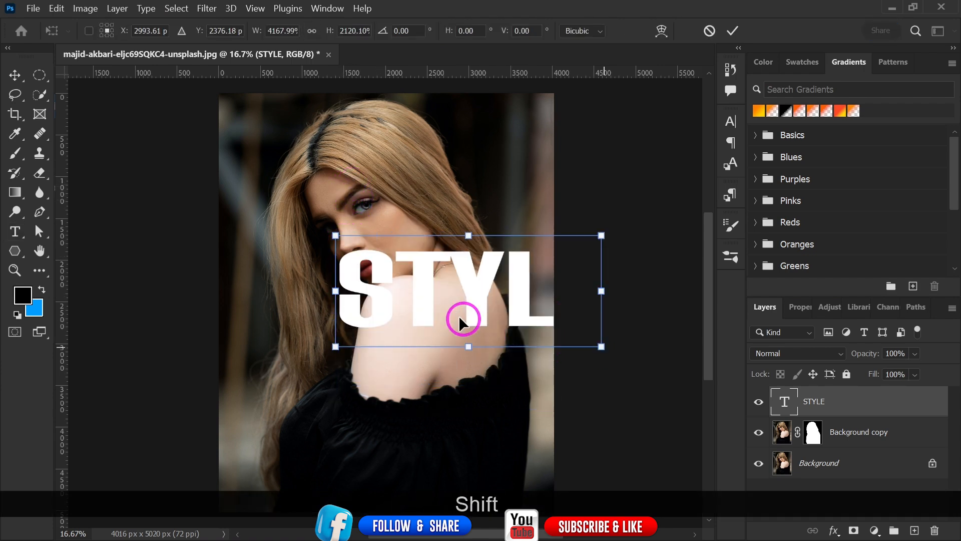
left_click_drag(473, 288, 383, 220)
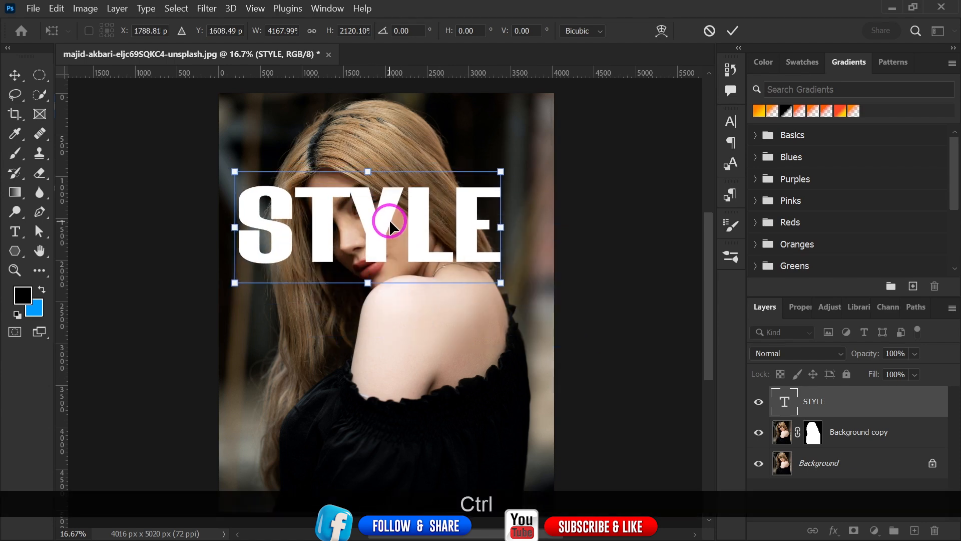
key("ctrl+z")
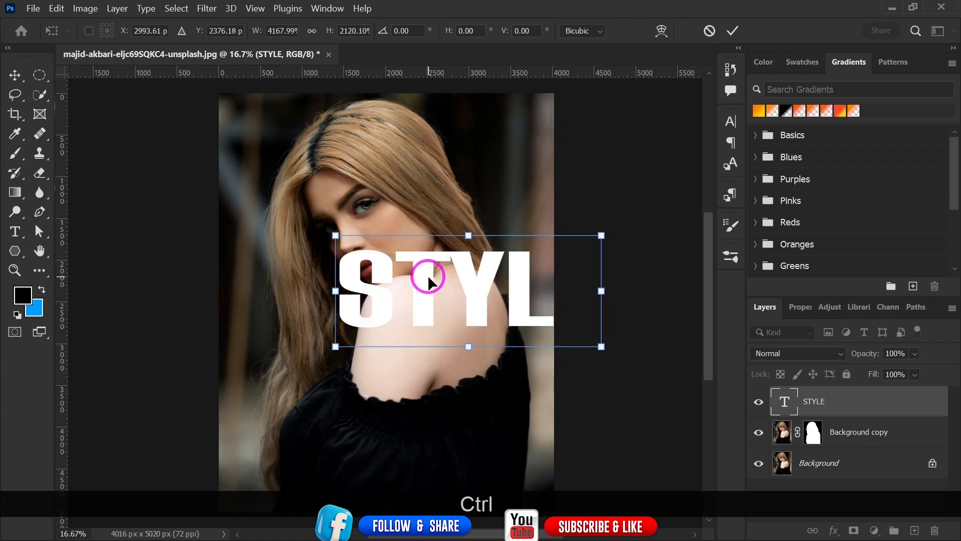
key("ctrl+z")
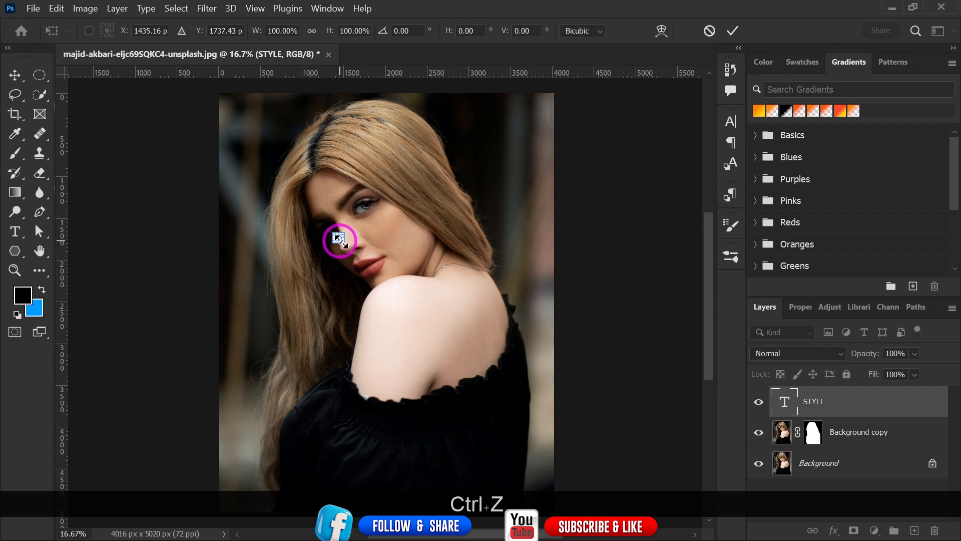
Step: Enlarge and vertically stretch the STYLE text, placing it across the woman's face and shoulder
left_click_drag(339, 240, 548, 360)
left_click_drag(442, 298, 399, 219)
left_click_drag(473, 313, 535, 357)
left_click_drag(516, 275, 469, 291)
left_click(733, 31)
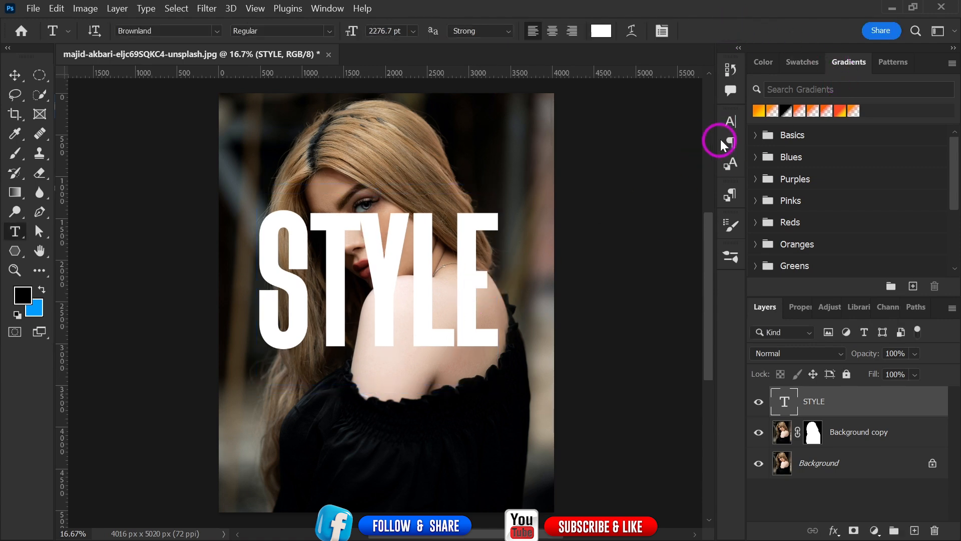
Step: Change the STYLE text's font to Bahnschrift and set its leading to Auto
left_click(730, 121)
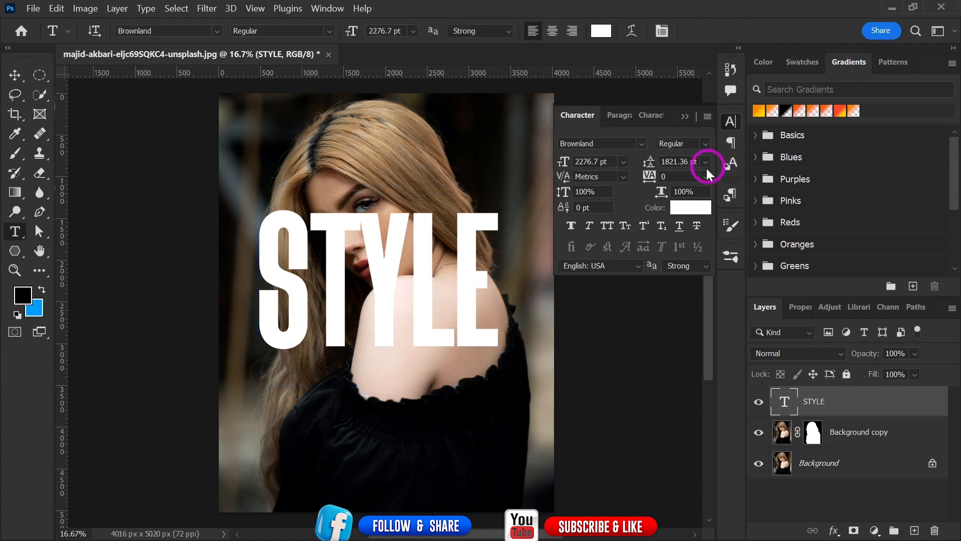
left_click(641, 143)
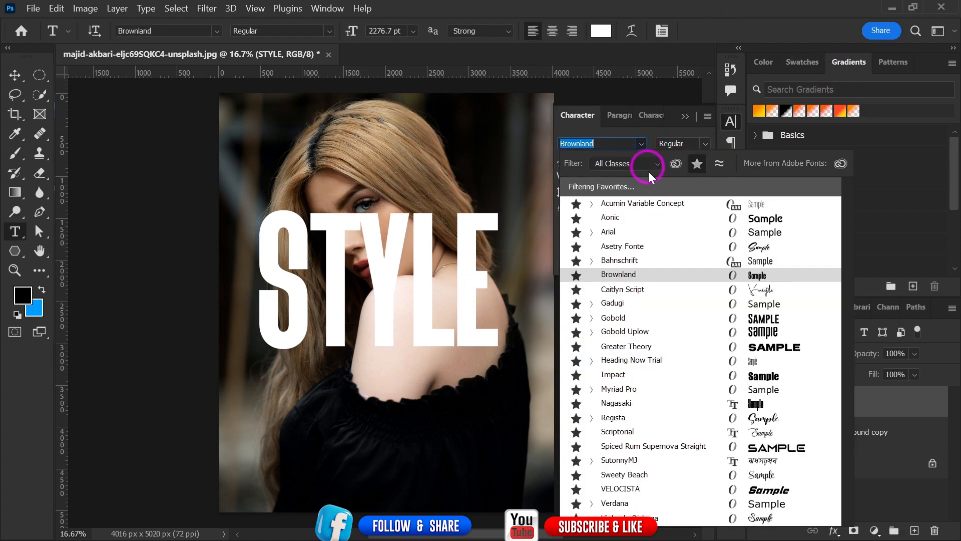
left_click(637, 260)
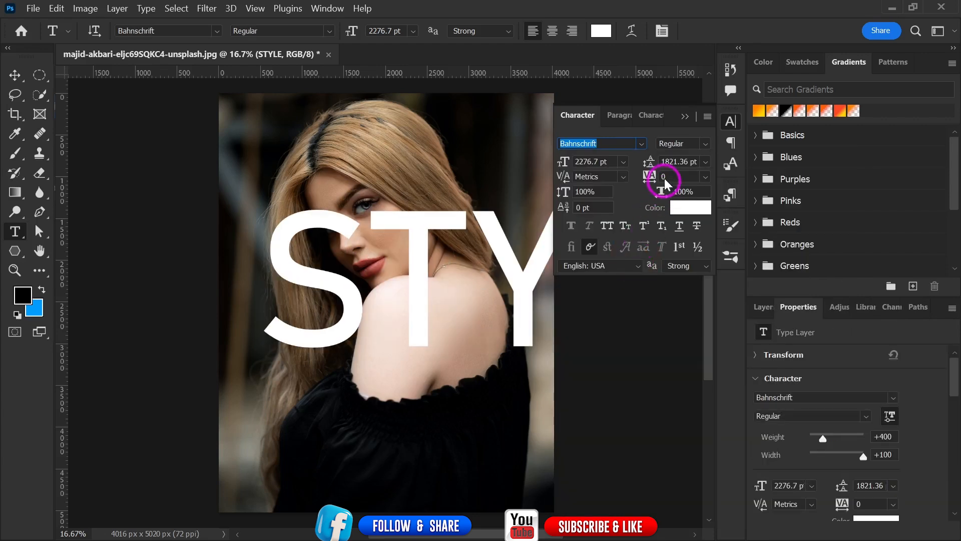
left_click(704, 163)
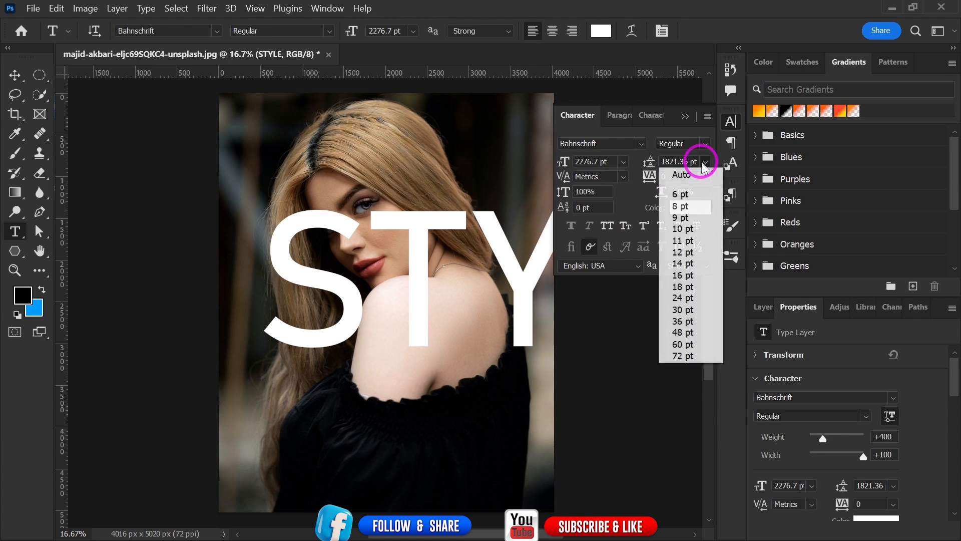
left_click(695, 172)
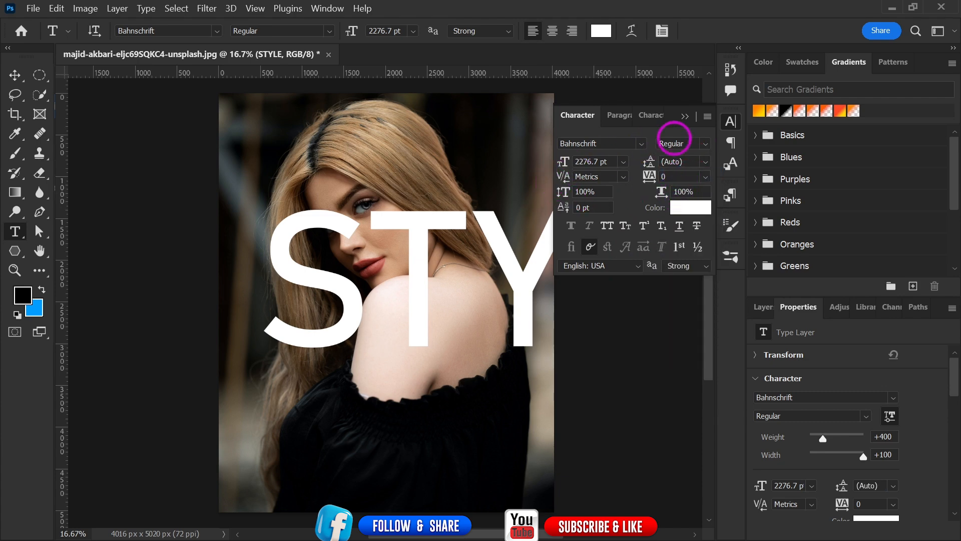
left_click(685, 119)
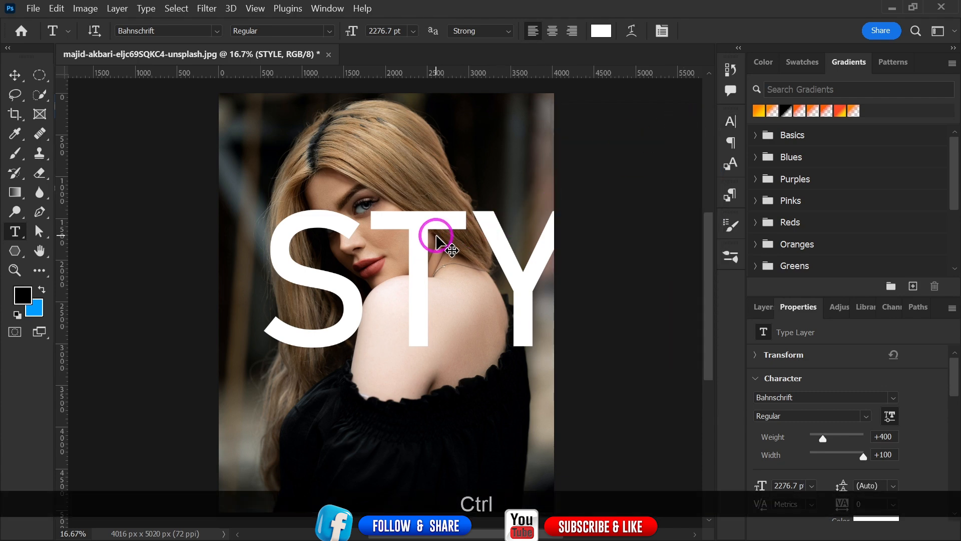
Step: Scale the STYLE text proportionally to about 54% so the whole word fits within the photo, across the woman's face
key("ctrl+t")
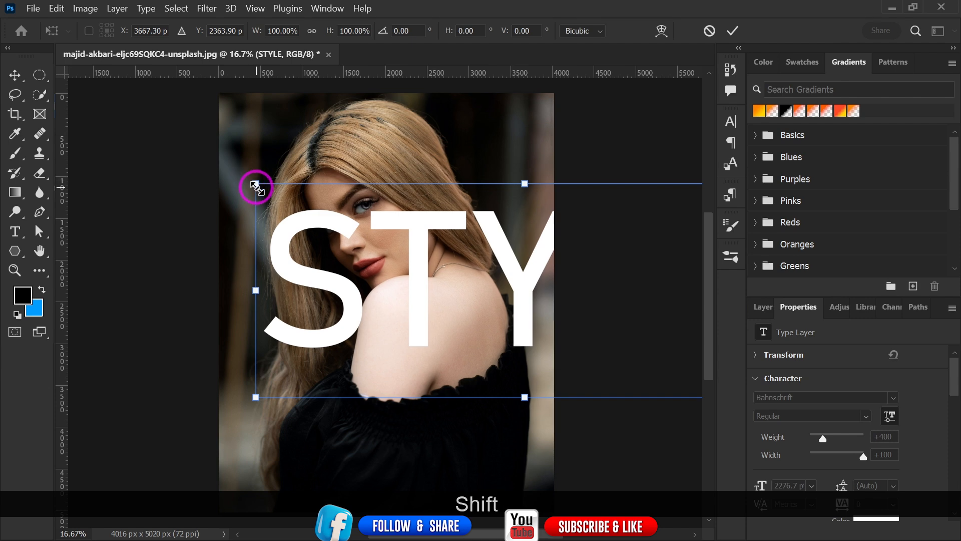
left_click_drag(254, 186, 272, 195)
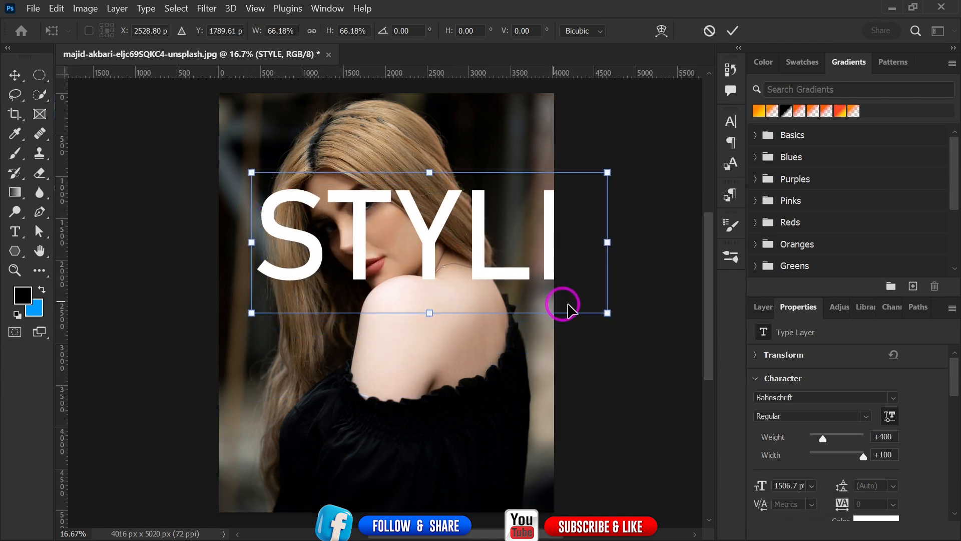
left_click_drag(608, 312, 552, 262)
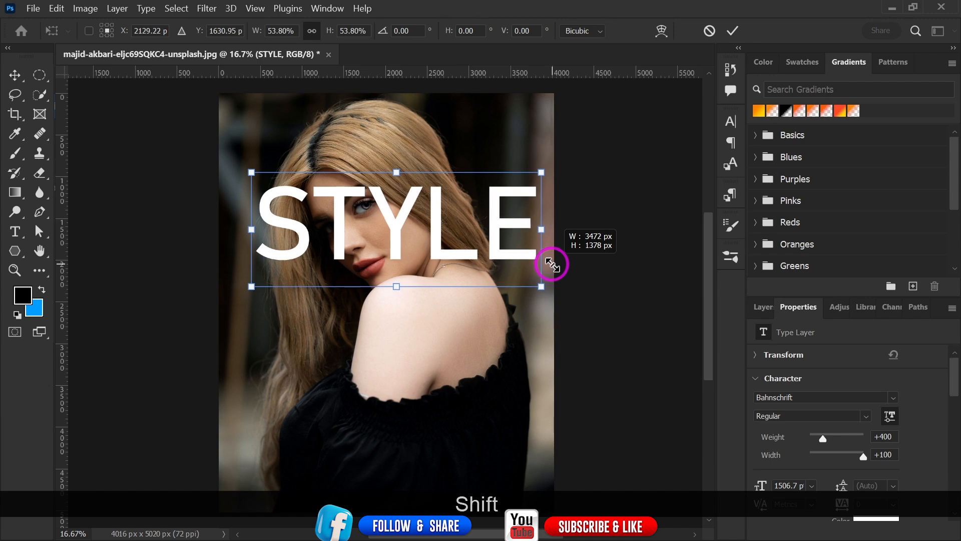
mouse_move(392, 223)
left_mouse_down()
mouse_move(389, 243)
mouse_move(408, 233)
mouse_move(395, 233)
left_mouse_up()
left_click(734, 30)
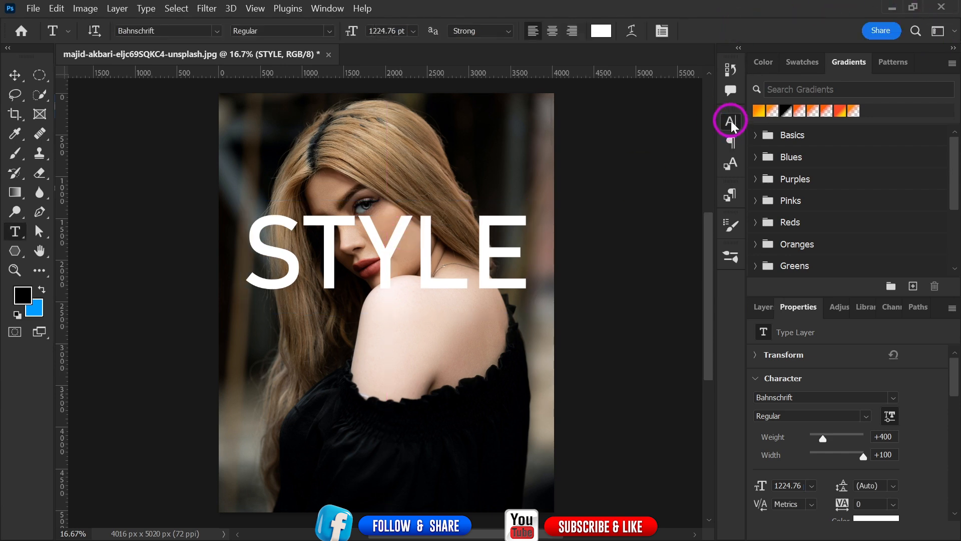
Step: Set the STYLE text's font style to Bold and switch to the Move tool
left_click(730, 121)
left_click(704, 146)
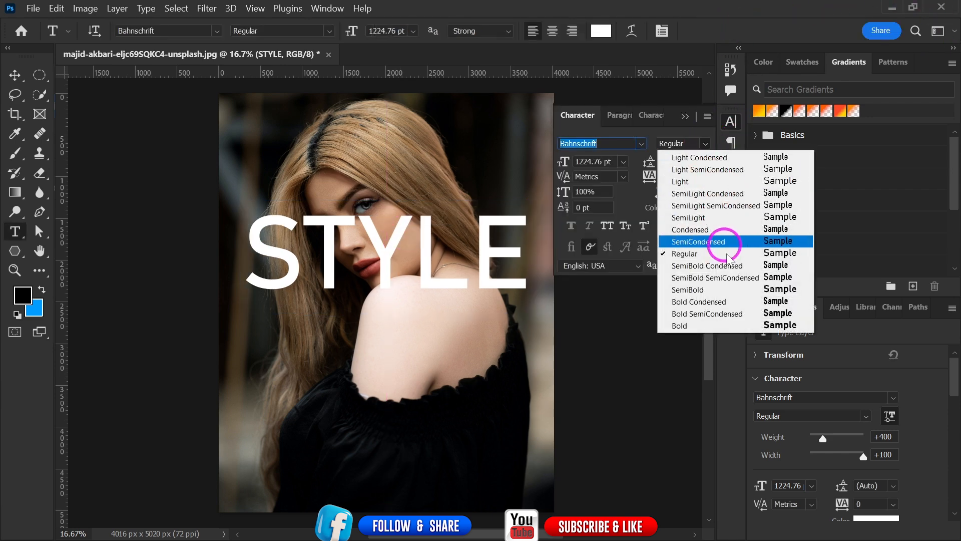
left_click(729, 323)
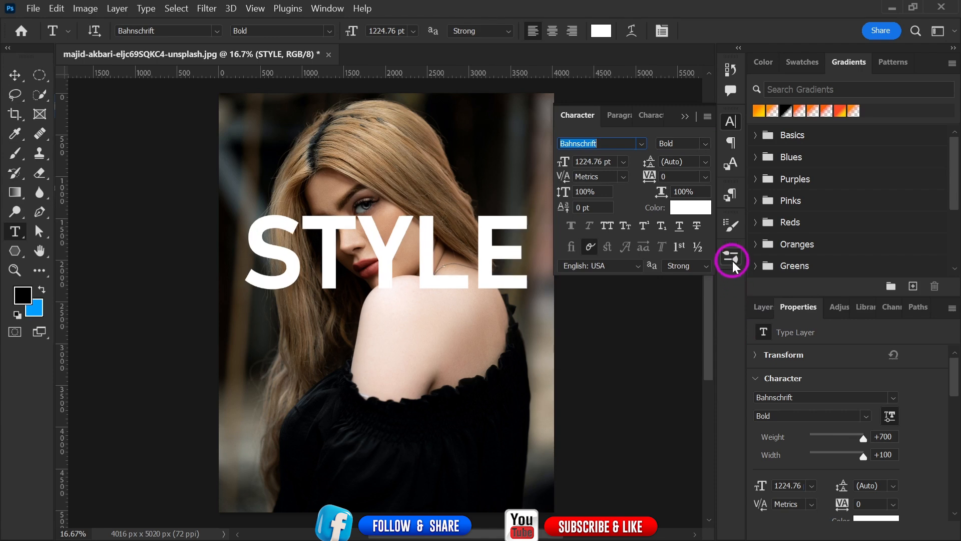
left_click(16, 77)
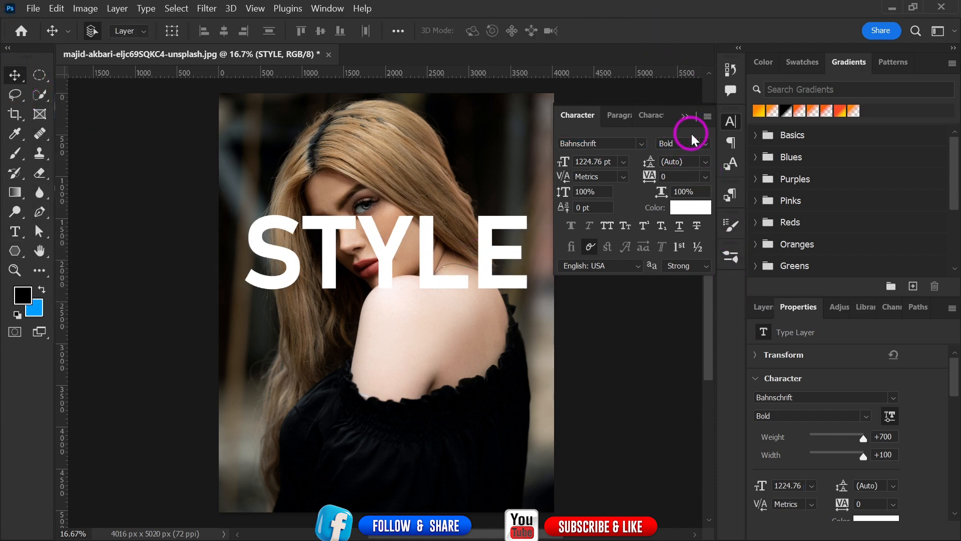
left_click(685, 118)
Step: Scale the STYLE text proportionally to about 106.5% around its centre and shift it slightly upward
key("ctrl")
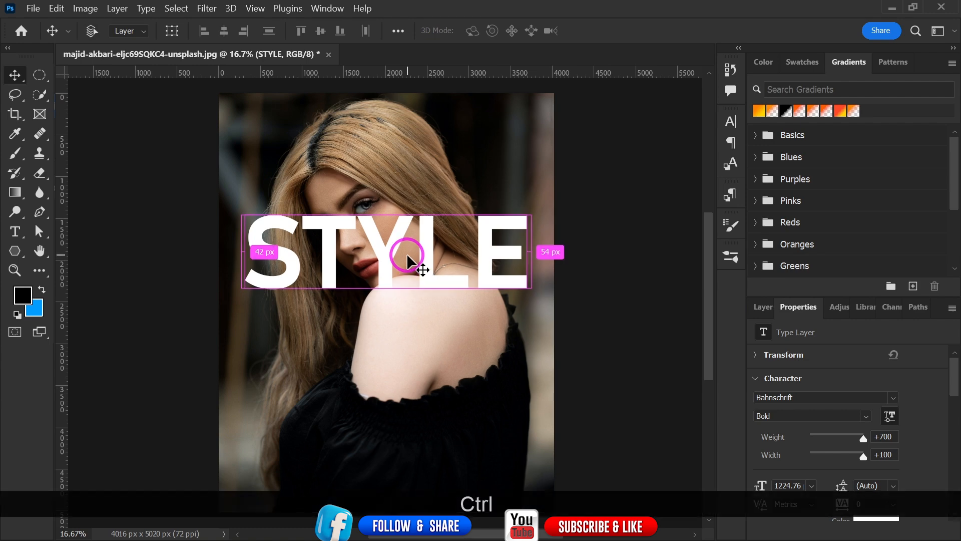
key("ctrl+t")
left_click_drag(386, 313, 385, 323)
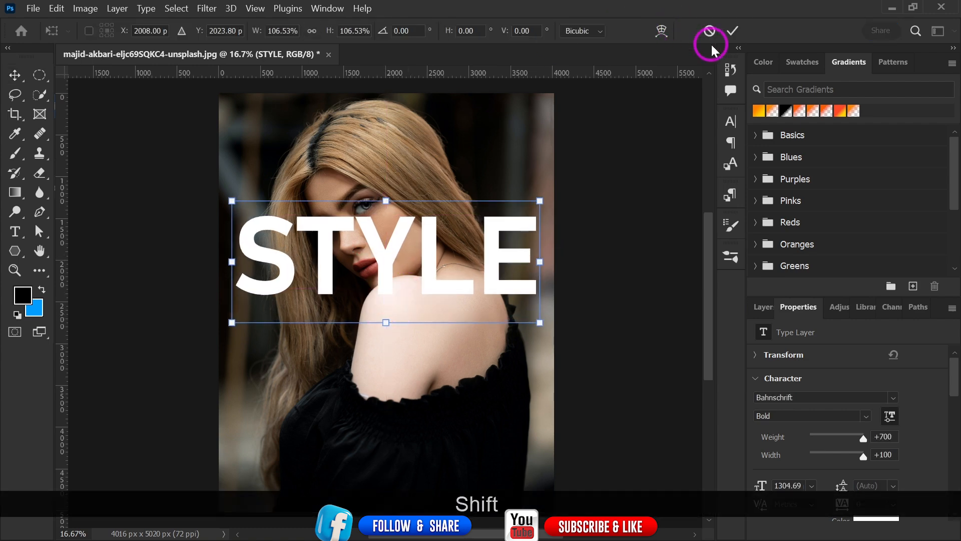
left_click(733, 31)
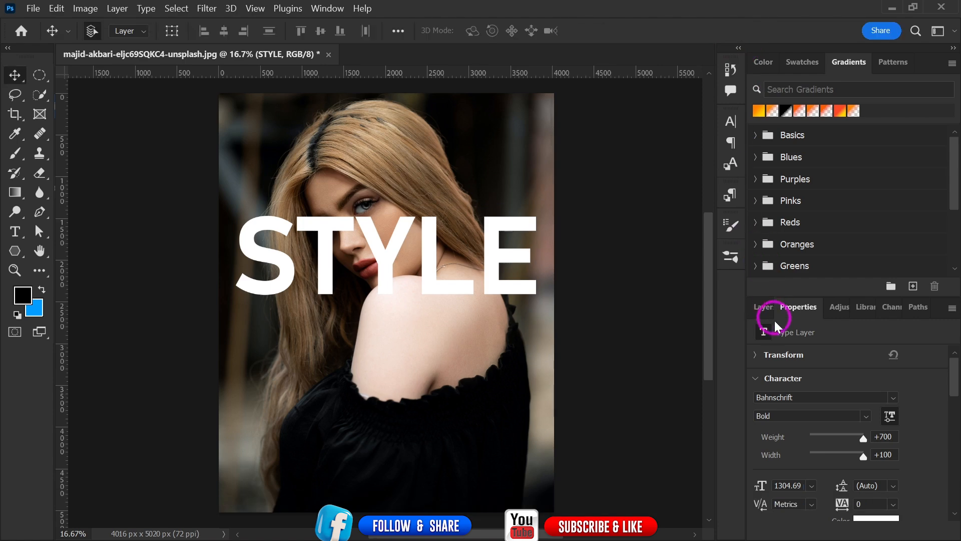
left_click(763, 307)
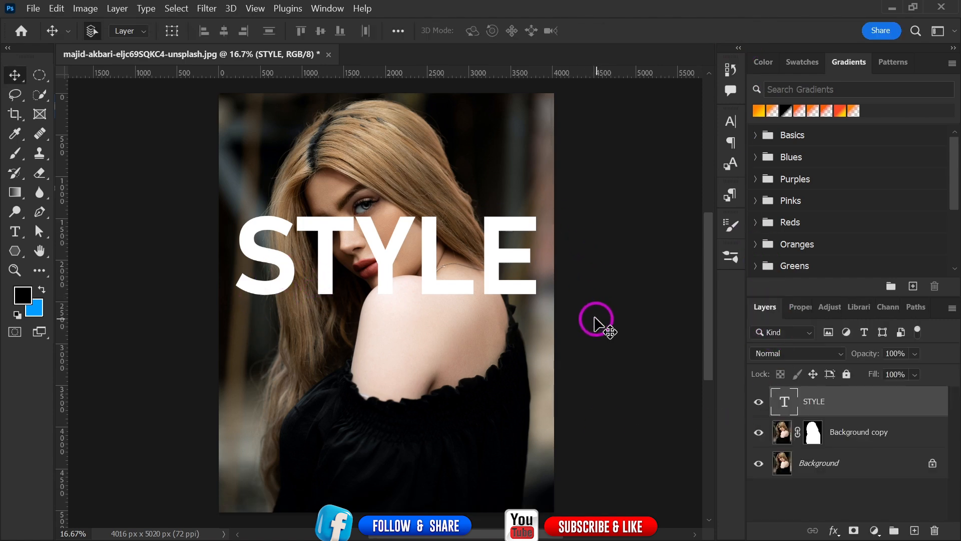
left_click_drag(432, 246, 437, 255)
Step: Duplicate the STYLE layer as STYLE copy and make the original STYLE layer active
right_click(830, 414)
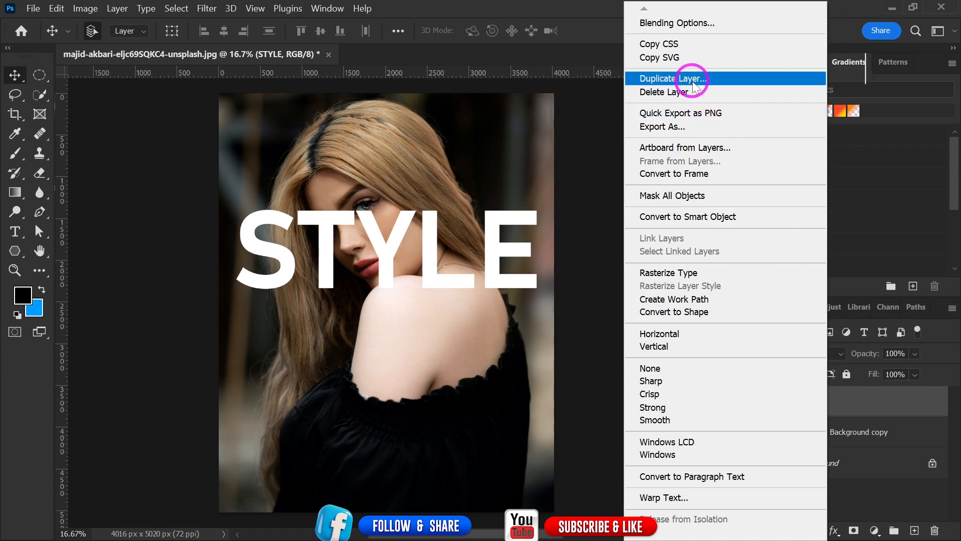
left_click(695, 83)
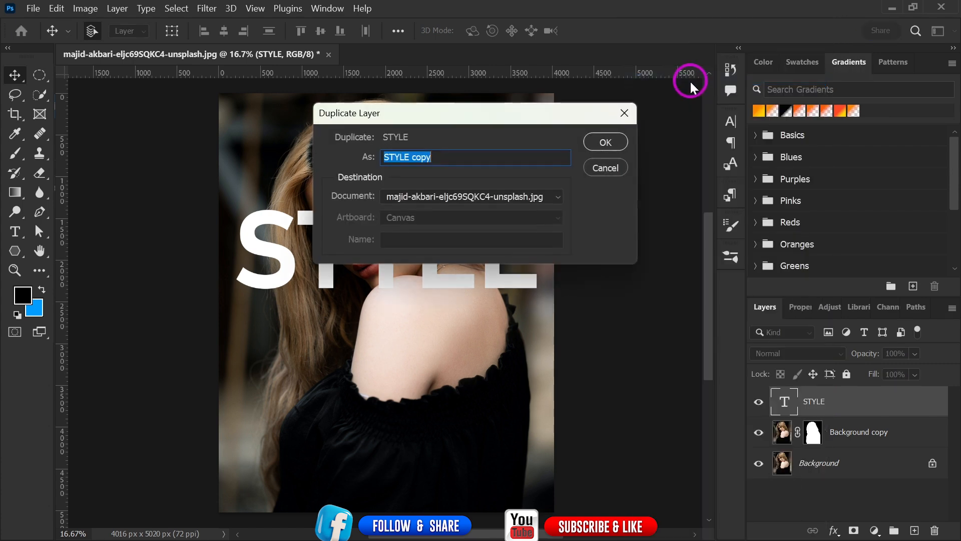
left_click(606, 142)
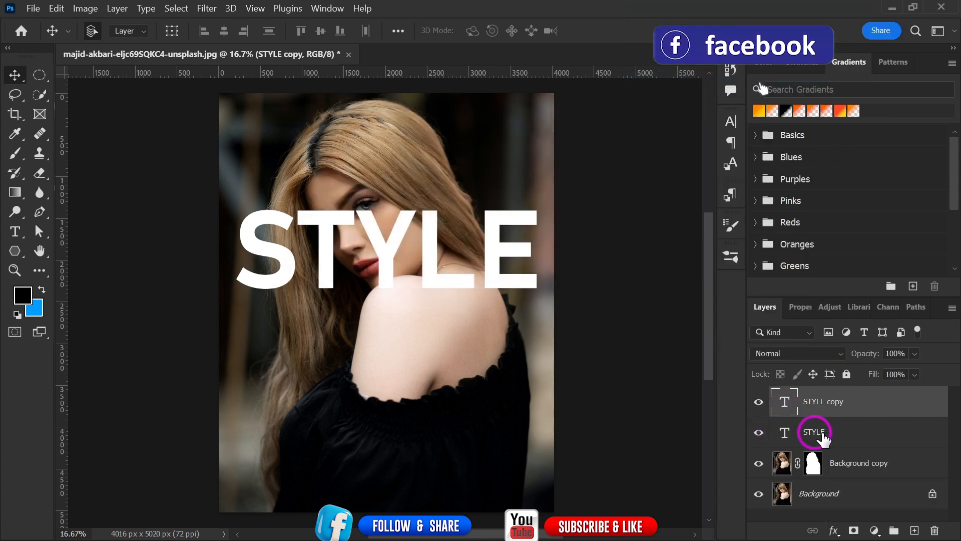
left_click(839, 435)
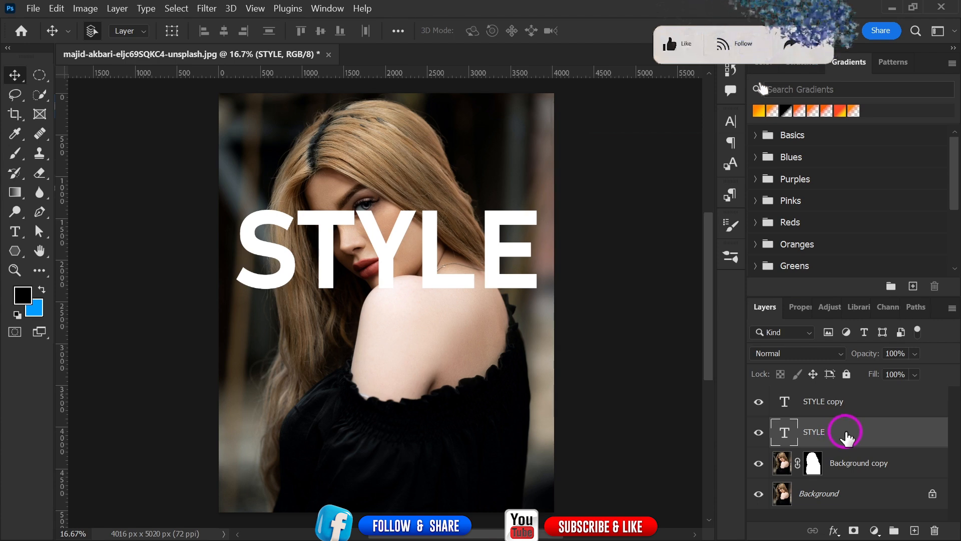
Step: Move the original STYLE layer beneath the masked Background copy layer and make the STYLE copy layer active
left_click_drag(841, 435, 841, 468)
left_click(846, 407)
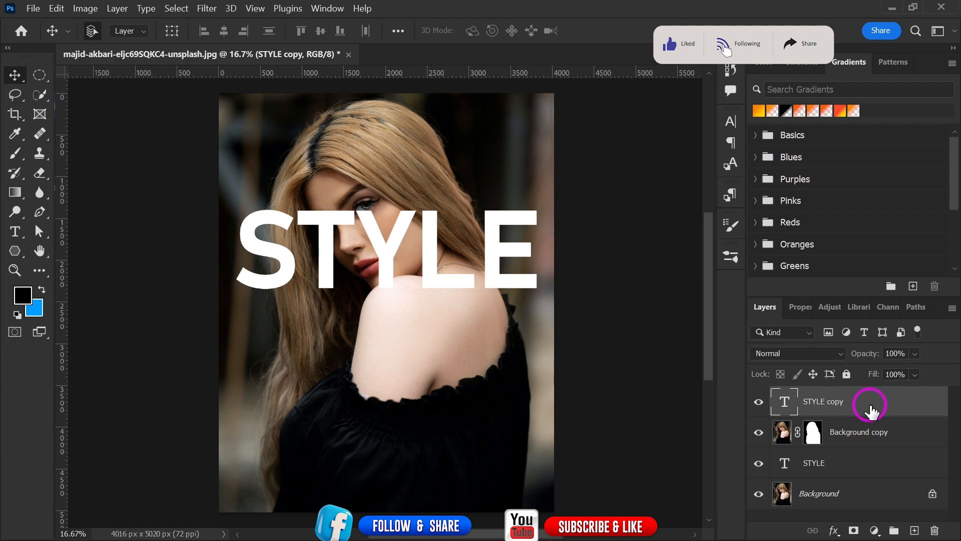
Step: Add a Stroke layer effect to the STYLE copy layer with its preset settings
double_click(867, 409)
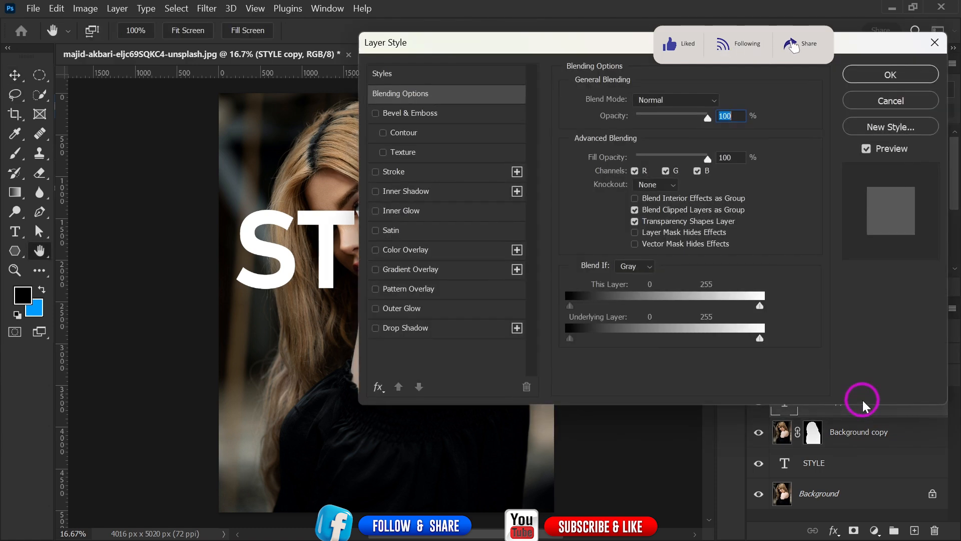
left_click(376, 172)
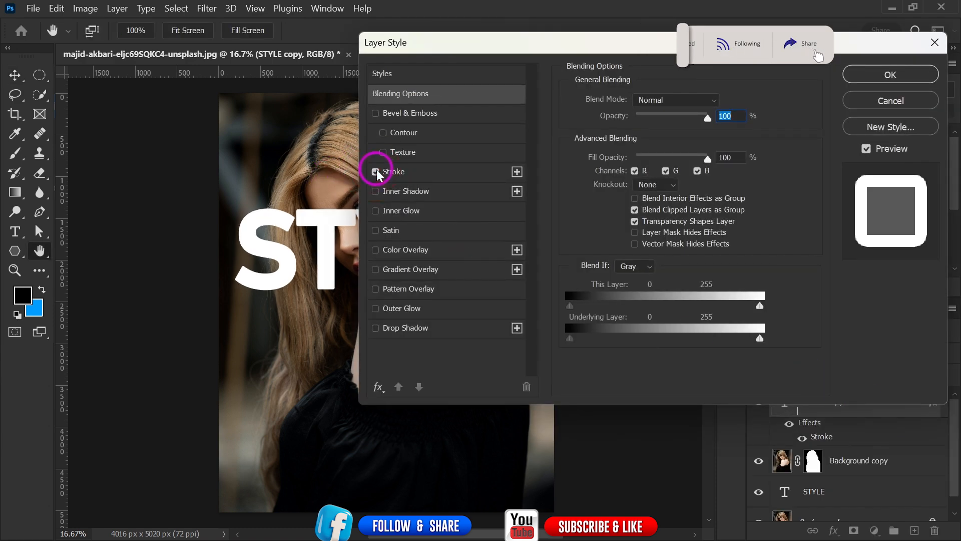
left_click(873, 80)
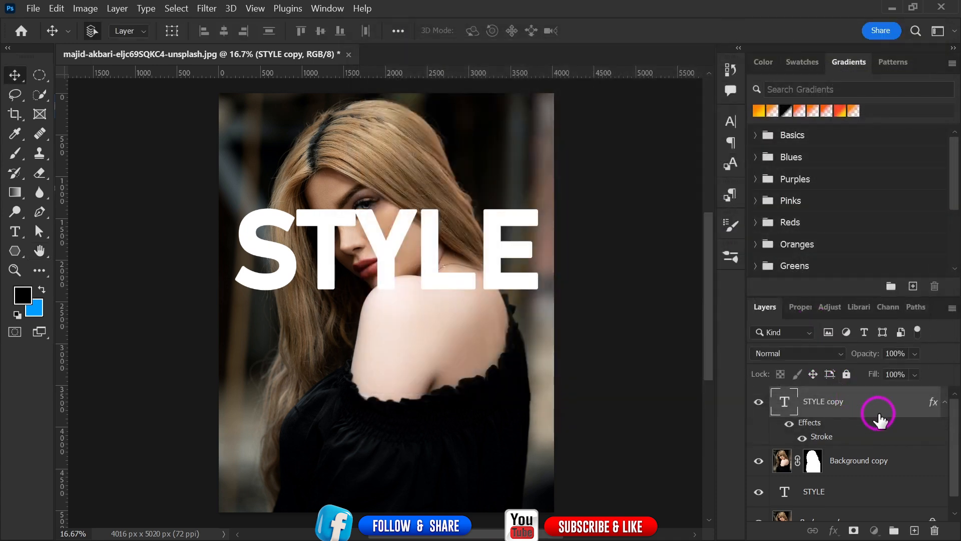
Step: Reduce the STYLE copy layer's Fill to 0% so only its outline is drawn, and deselect all layers
left_click(915, 375)
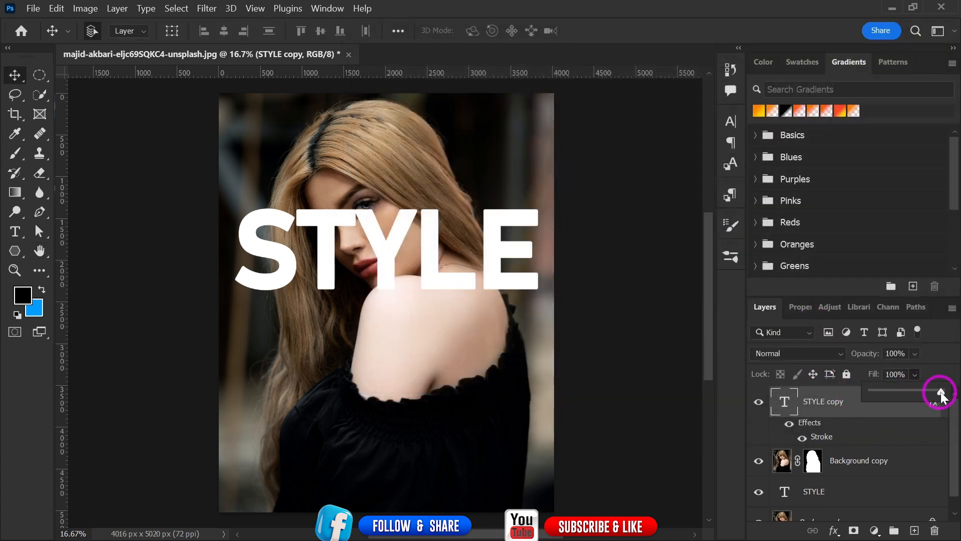
left_click_drag(941, 391, 622, 399)
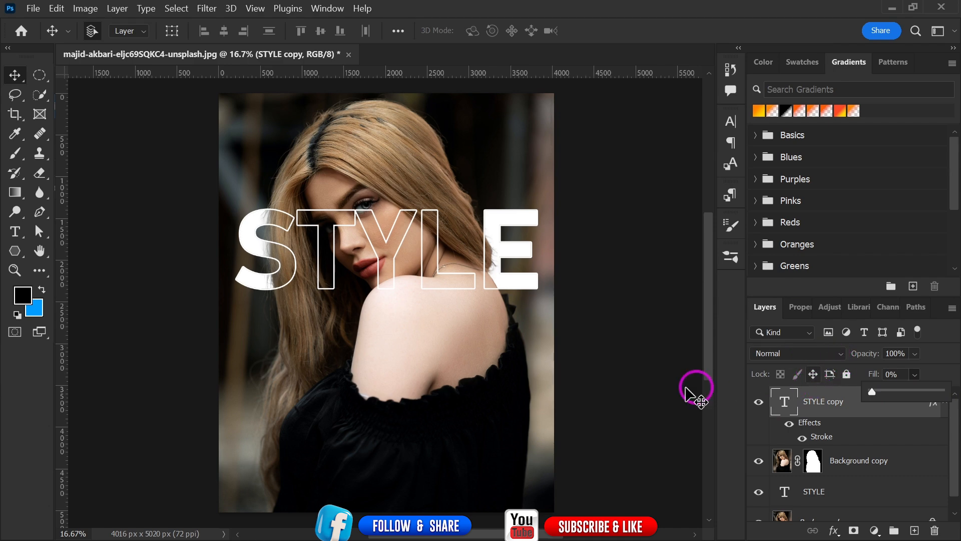
left_click(654, 385)
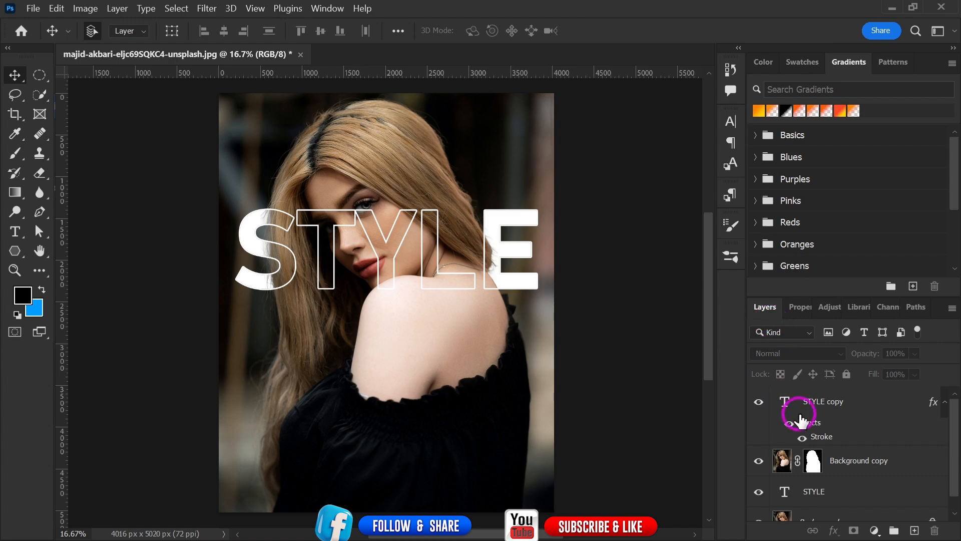
Step: Hide and reshow the STYLE copy layer, try moving its outlined text away from the solid lettering, and undo the move
left_click(758, 402)
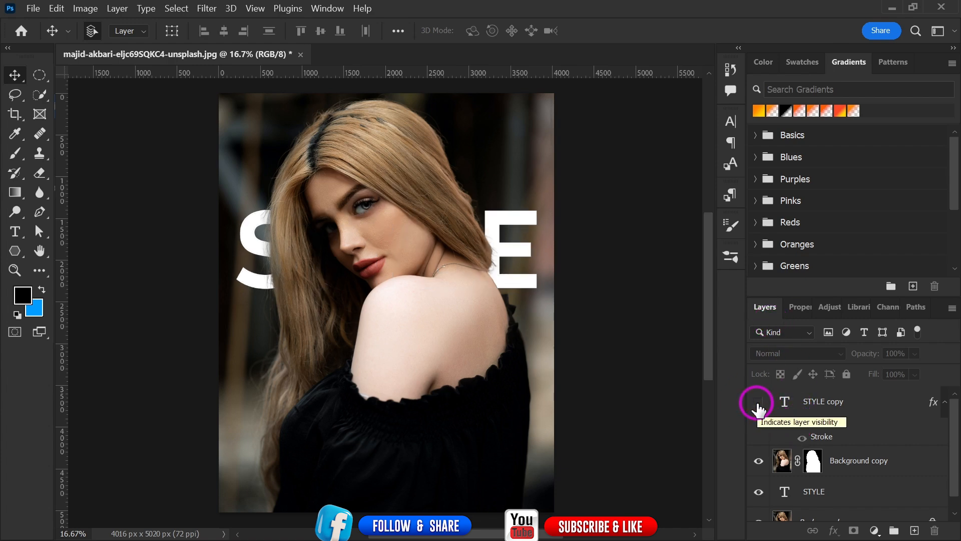
left_click(759, 402)
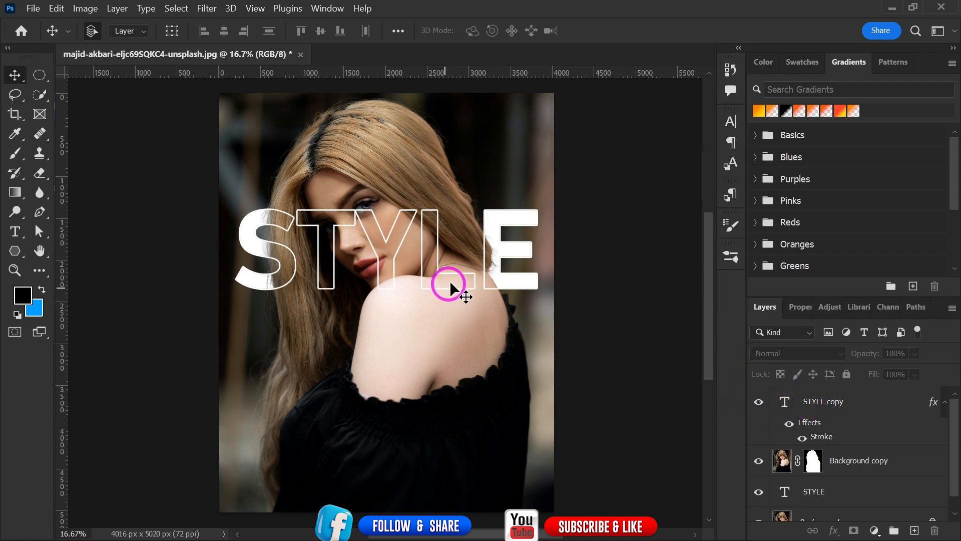
left_click_drag(485, 250, 335, 311)
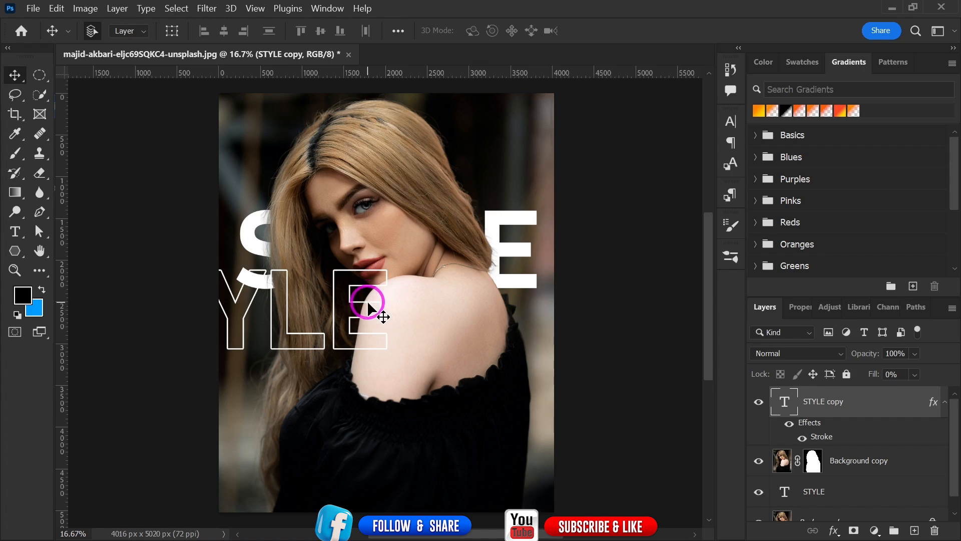
key("ctrl+z")
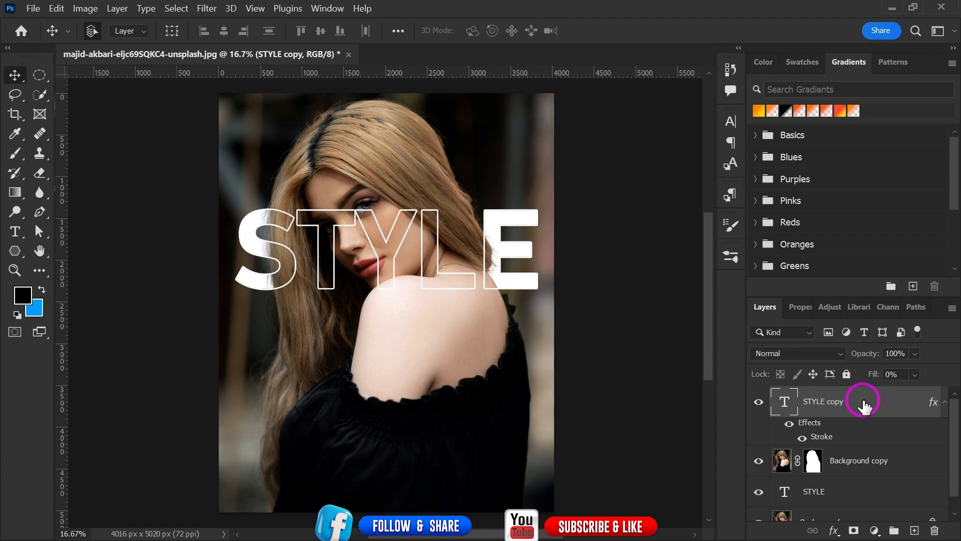
Step: Link the STYLE copy and STYLE text layers together
scroll(864, 406, "down", 1)
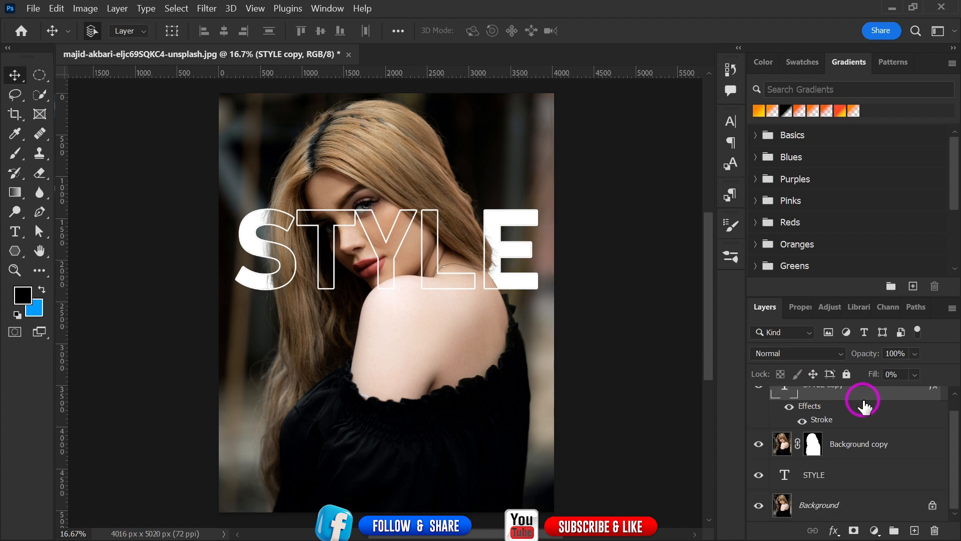
left_click(865, 482, "ctrl")
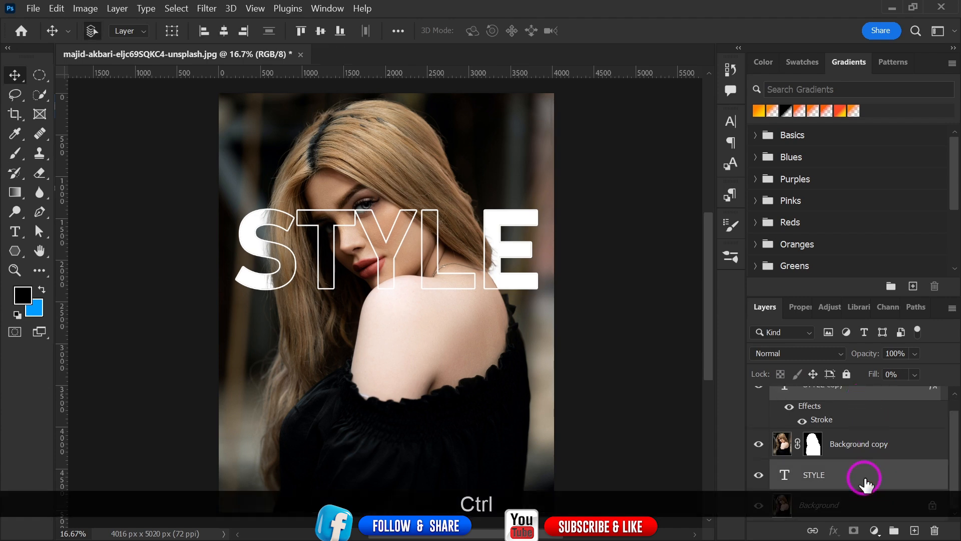
right_click(865, 481)
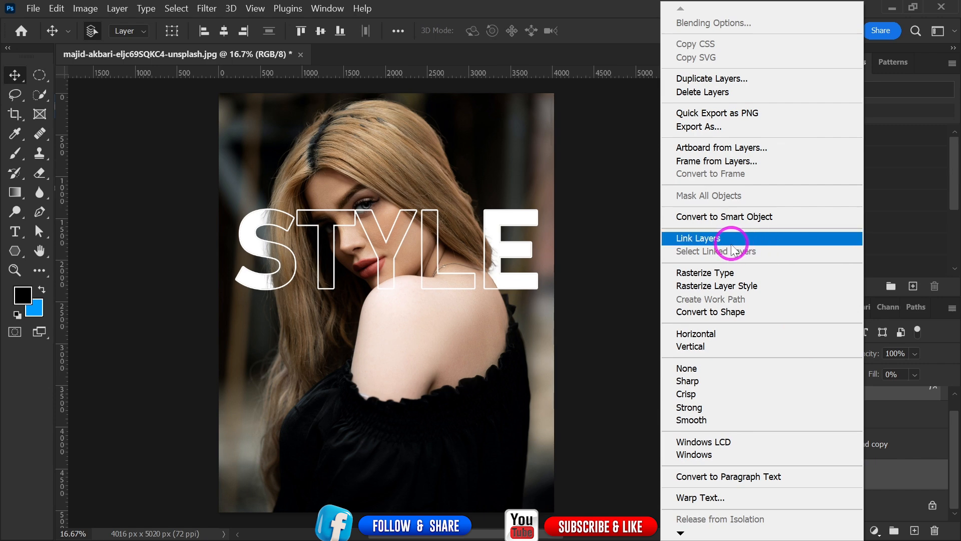